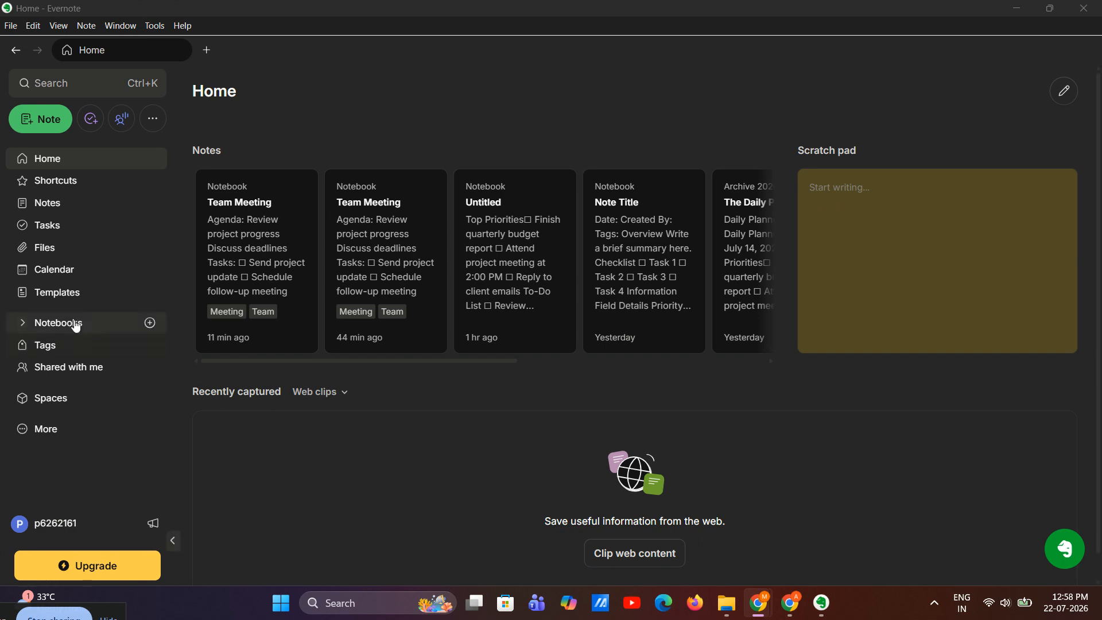
# - Open the overview of all notebooks and collapse the expanded notebook list
pyautogui.click(29, 323)
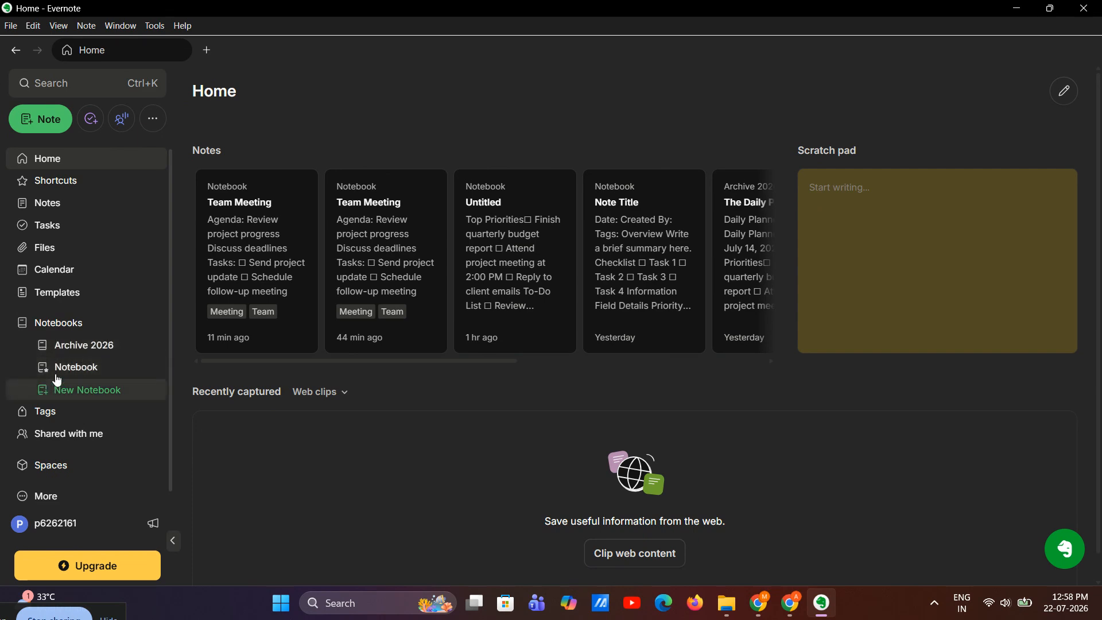
pyautogui.click(14, 328)
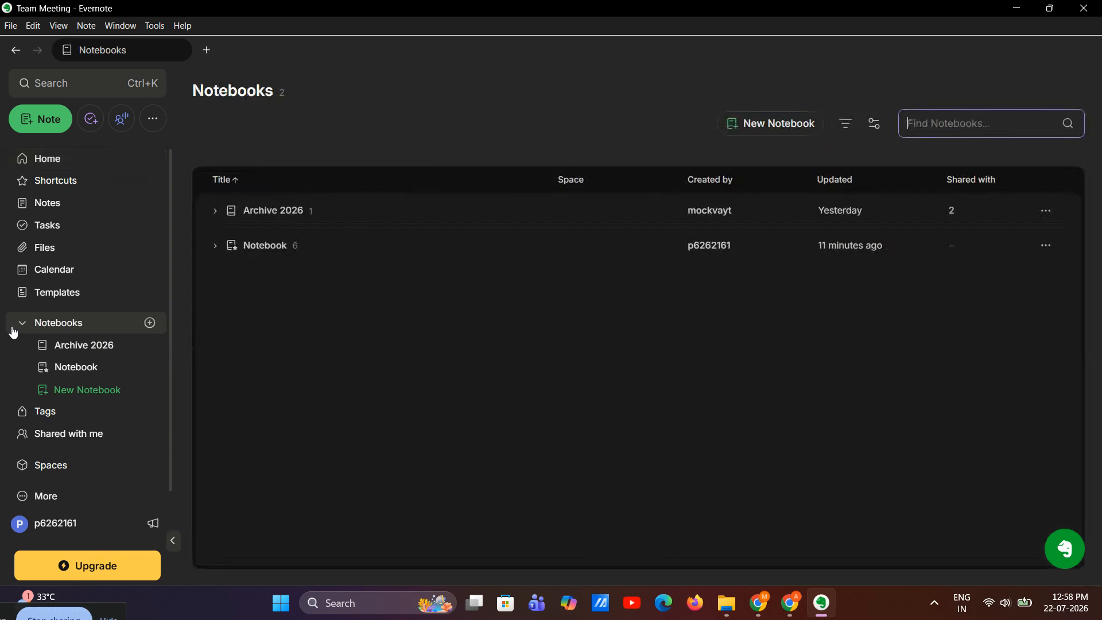
pyautogui.click(20, 323)
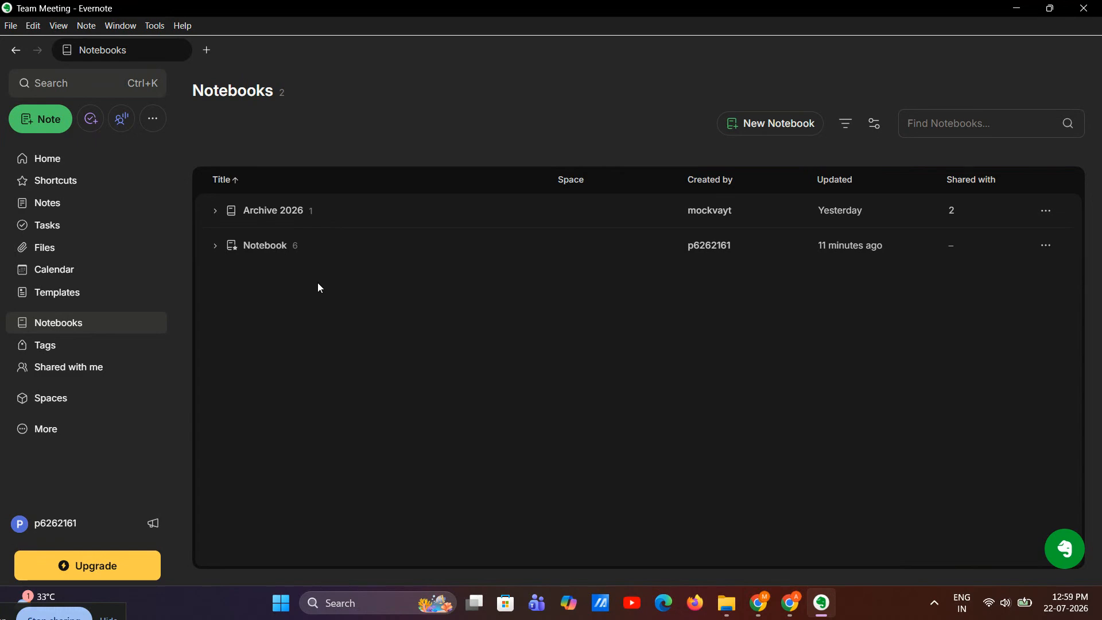
pyautogui.click(752, 129)
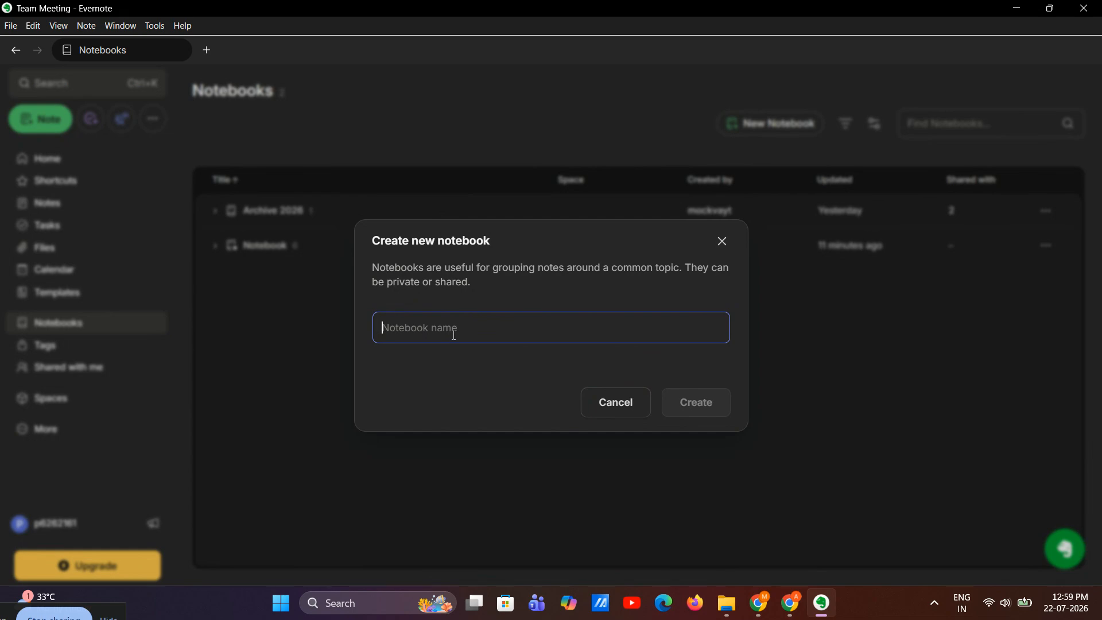
pyautogui.write('W')
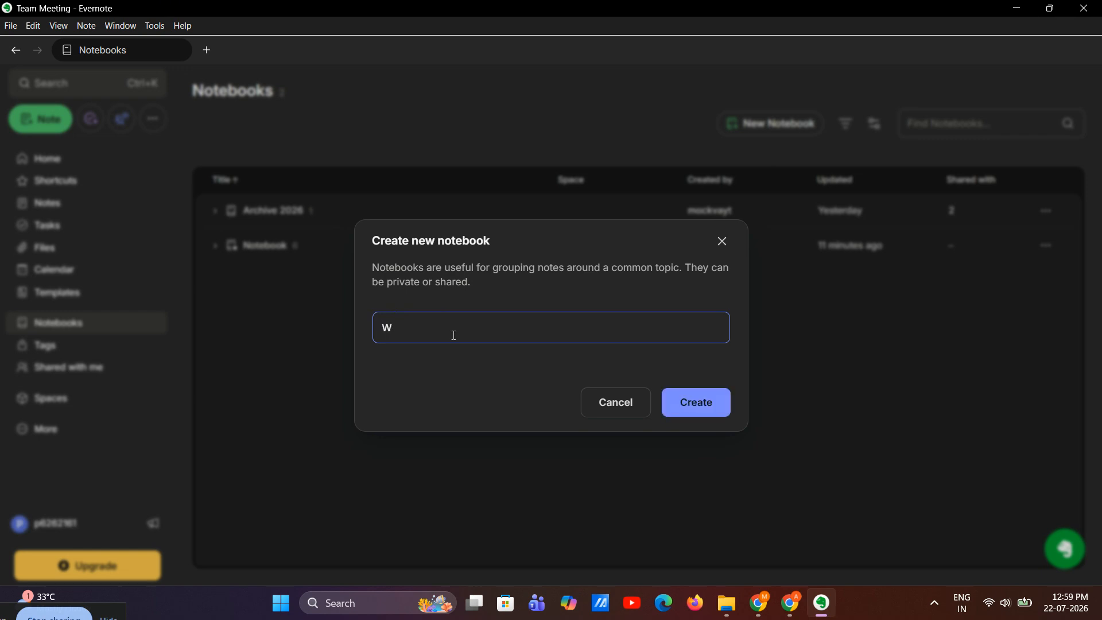
pyautogui.write('prk Projects')
pyautogui.click(397, 328)
pyautogui.press('BackSpace')
pyautogui.write('o')
pyautogui.click(455, 320)
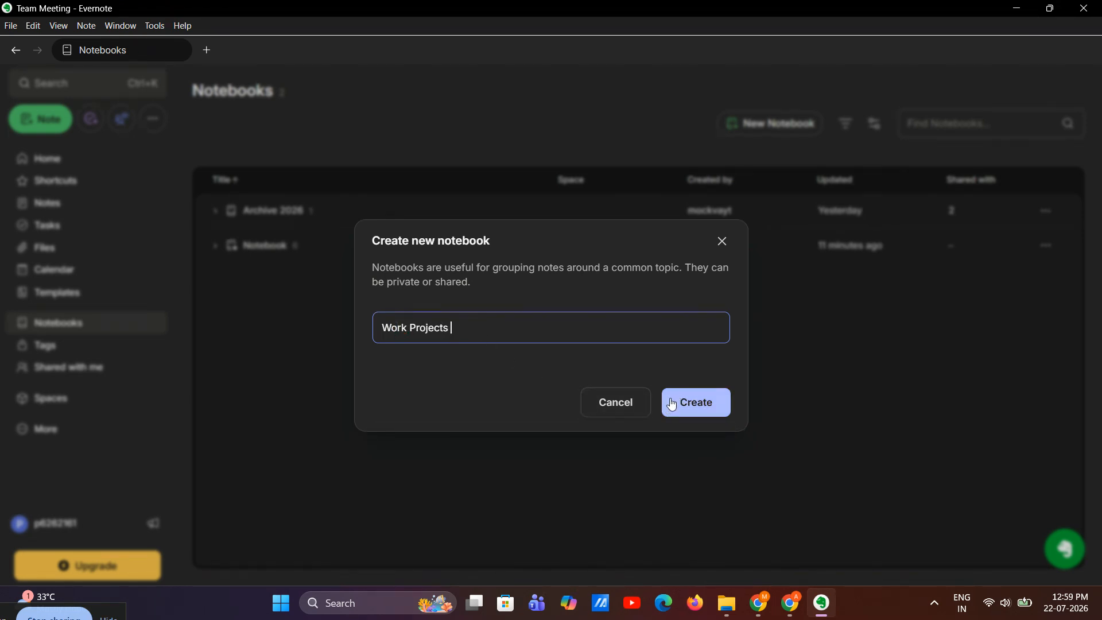
pyautogui.click(722, 241)
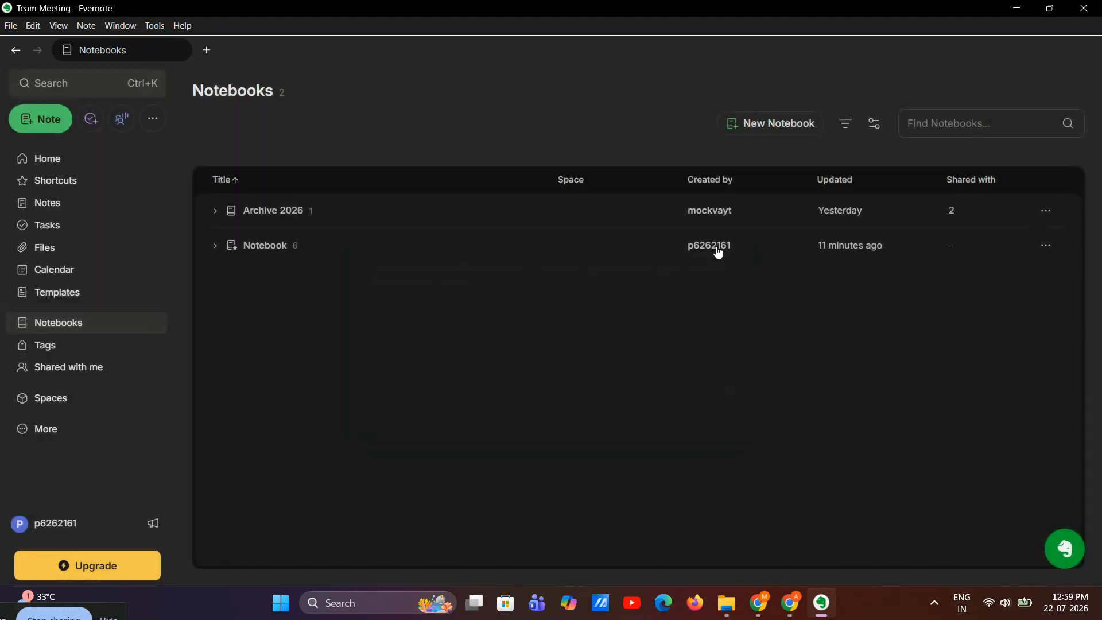
# - Move the first Team Meeting note into the Archive 2026 notebook and open the moved note
pyautogui.click(43, 204)
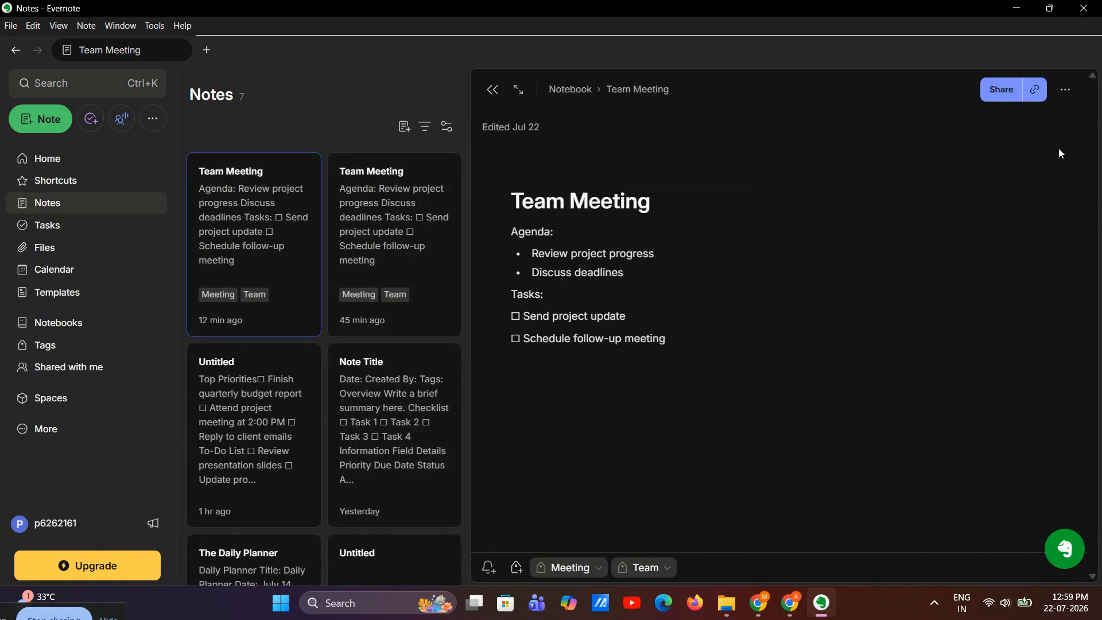
pyautogui.click(1061, 92)
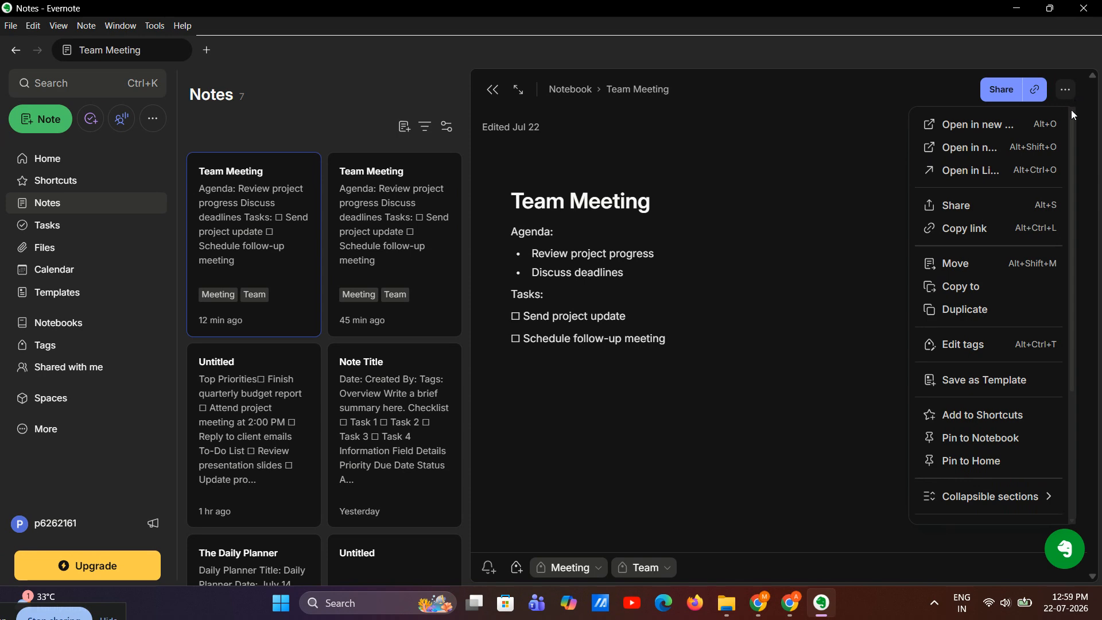
pyautogui.click(1019, 262)
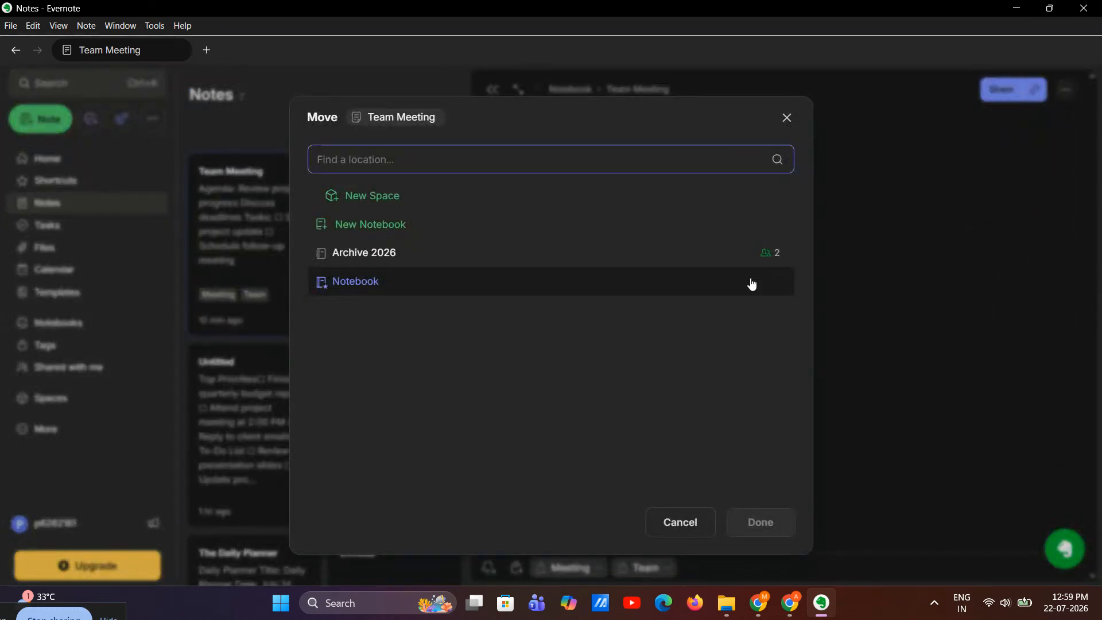
pyautogui.click(518, 293)
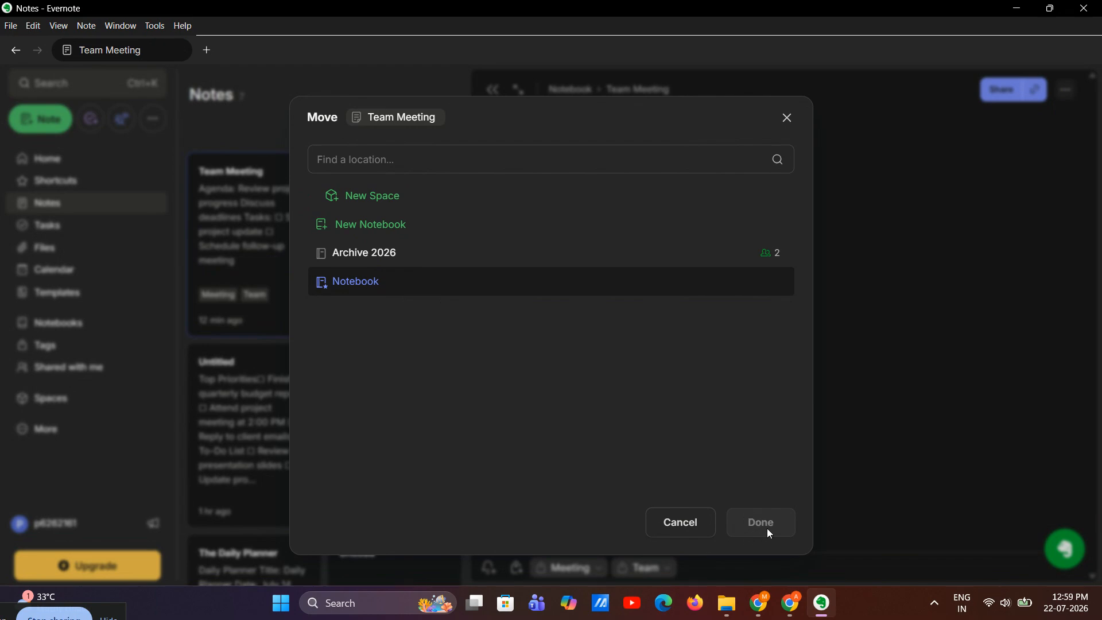
pyautogui.click(393, 254)
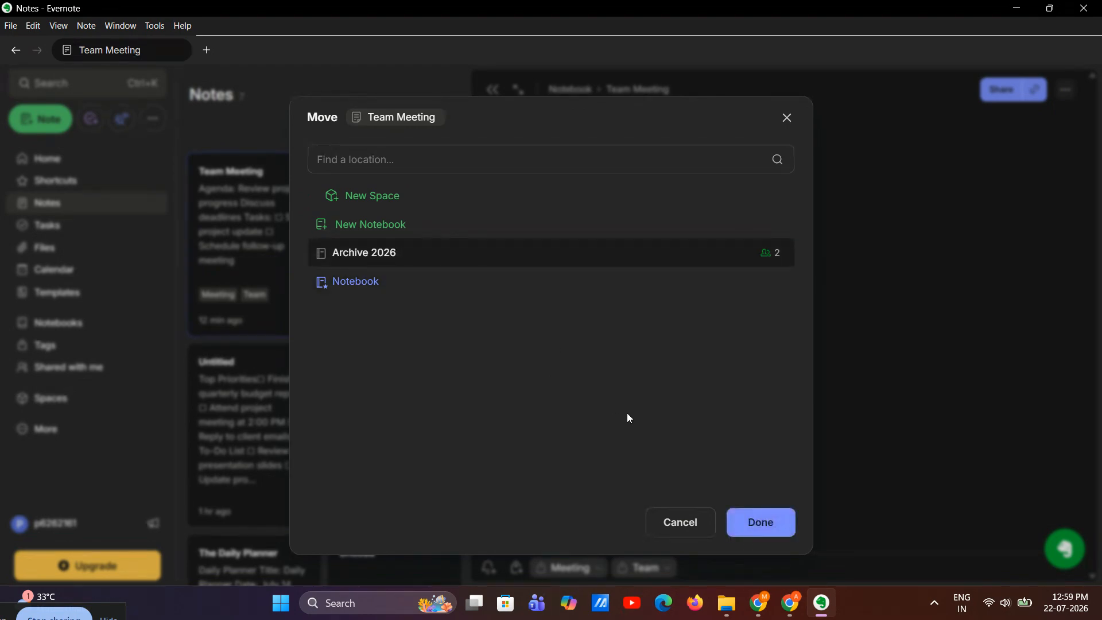
pyautogui.click(761, 522)
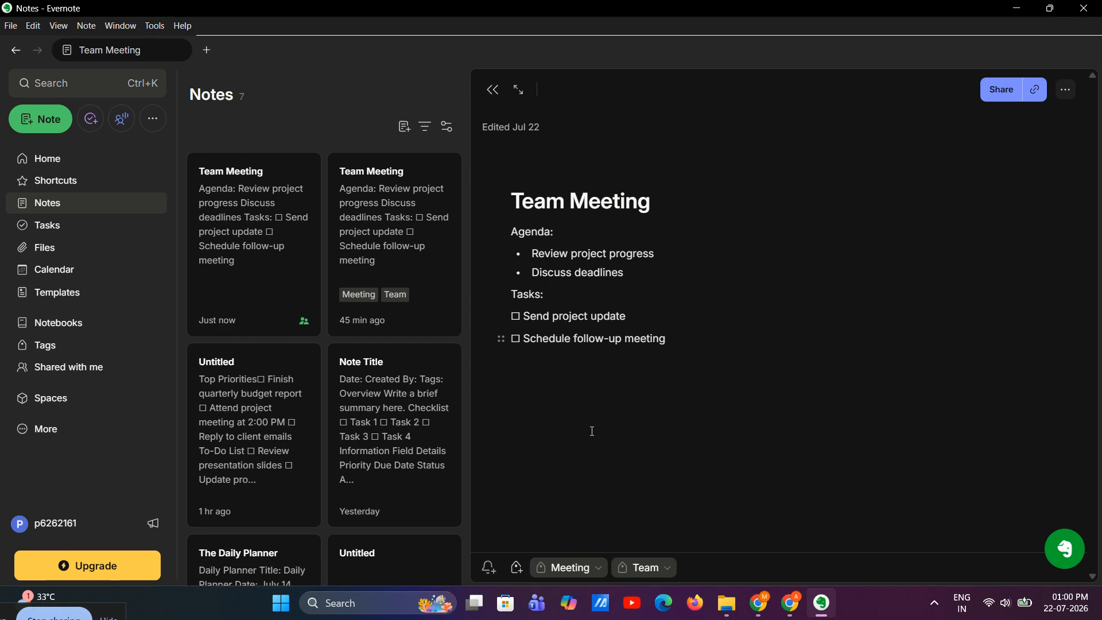
pyautogui.click(277, 247)
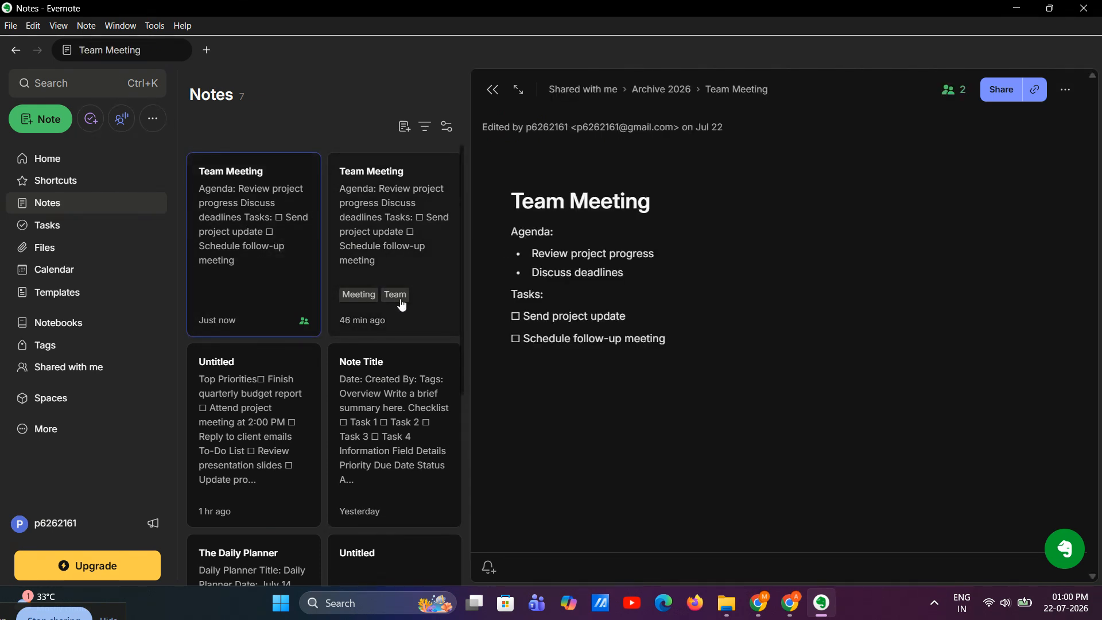
# - Remove the Meeting and Team tags from the other Team Meeting note, the one stored in Notebook
pyautogui.click(379, 262)
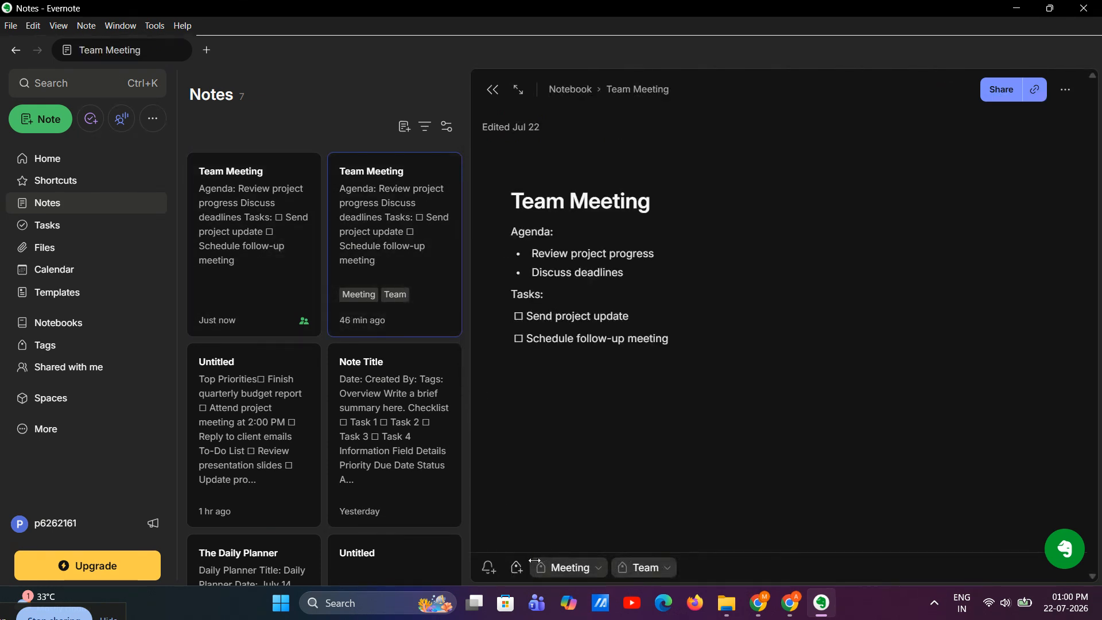
pyautogui.click(516, 567)
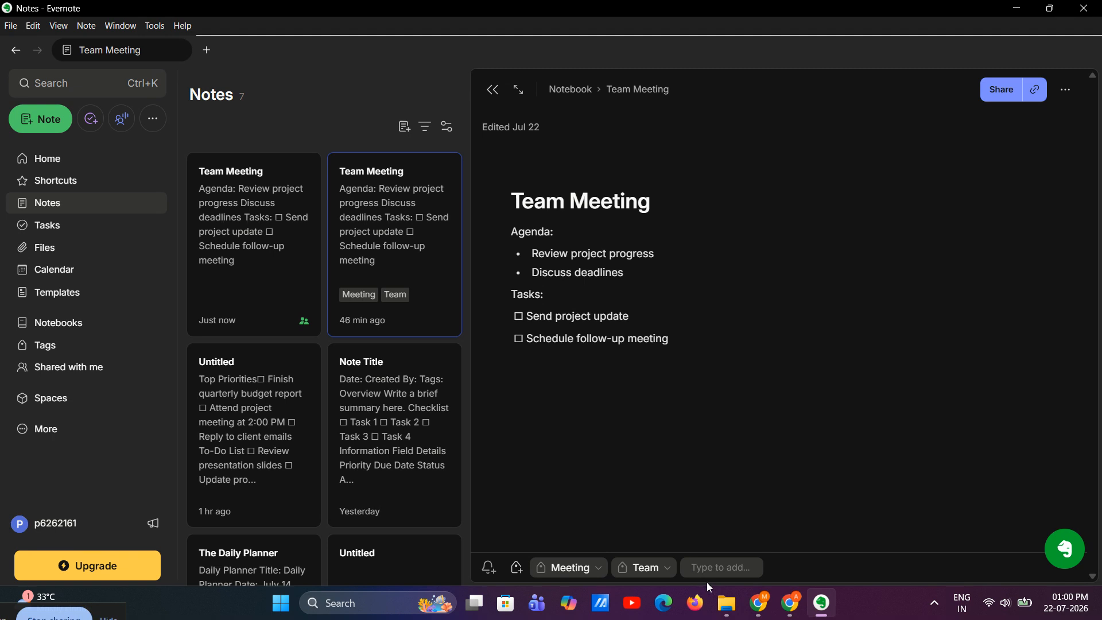
pyautogui.click(612, 568)
pyautogui.click(627, 495)
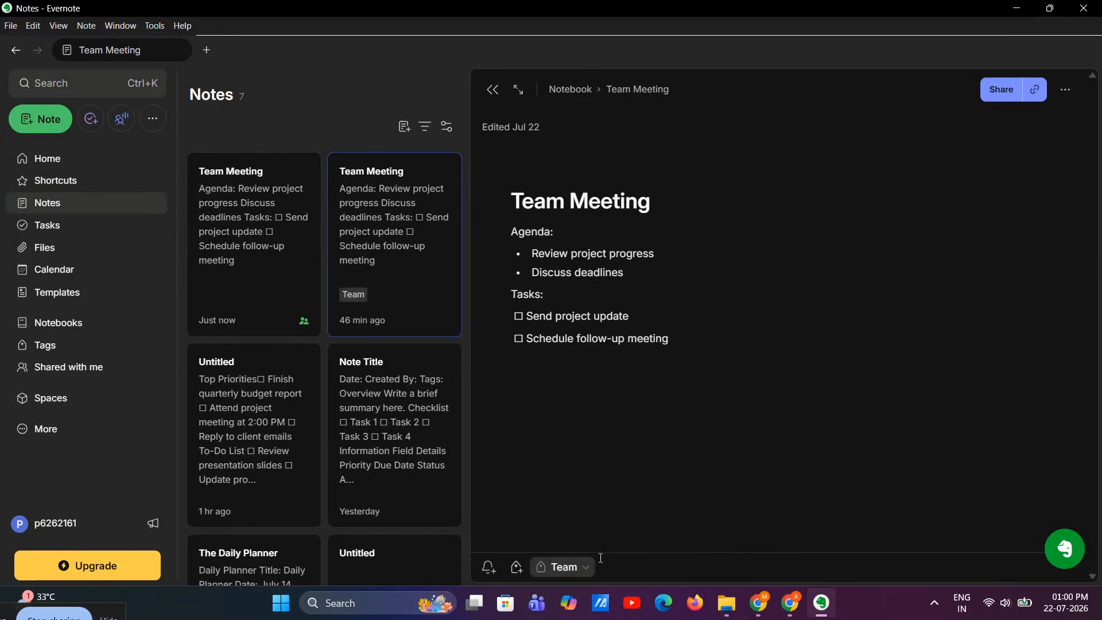
pyautogui.click(583, 568)
pyautogui.click(611, 495)
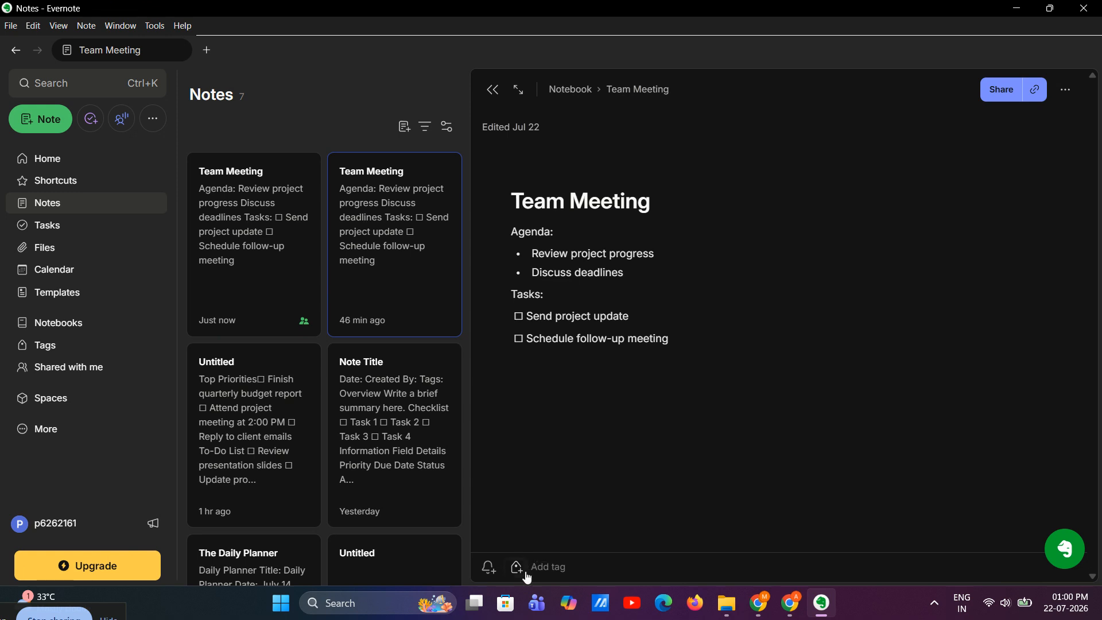
# - Add the existing tag Meeting and a new tag named Clint to the open Team Meeting note
pyautogui.write('Me')
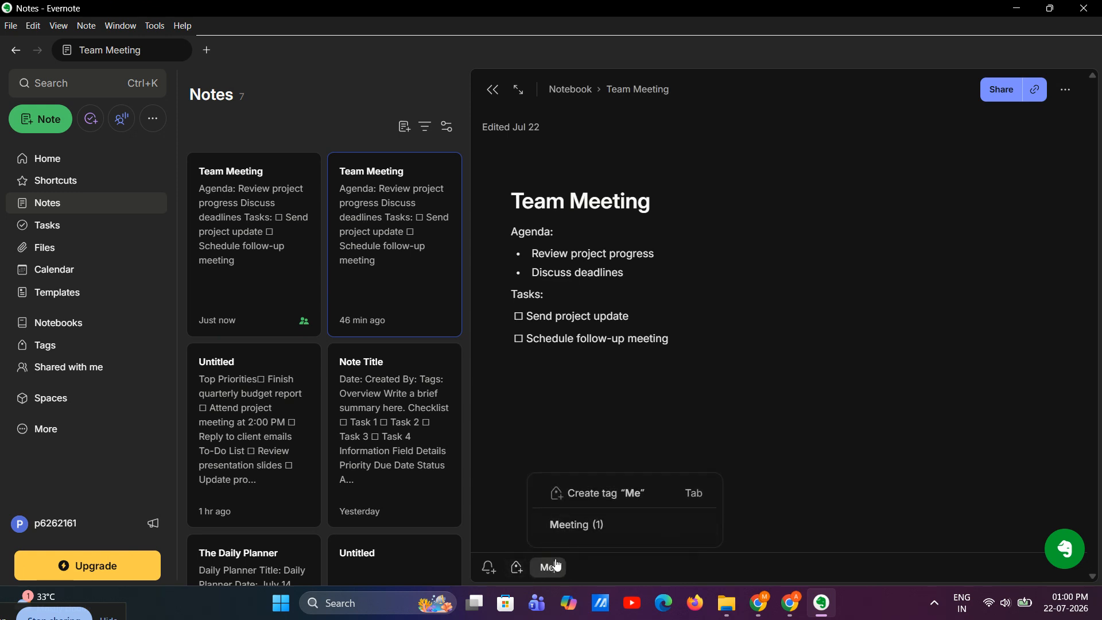
pyautogui.write('eting')
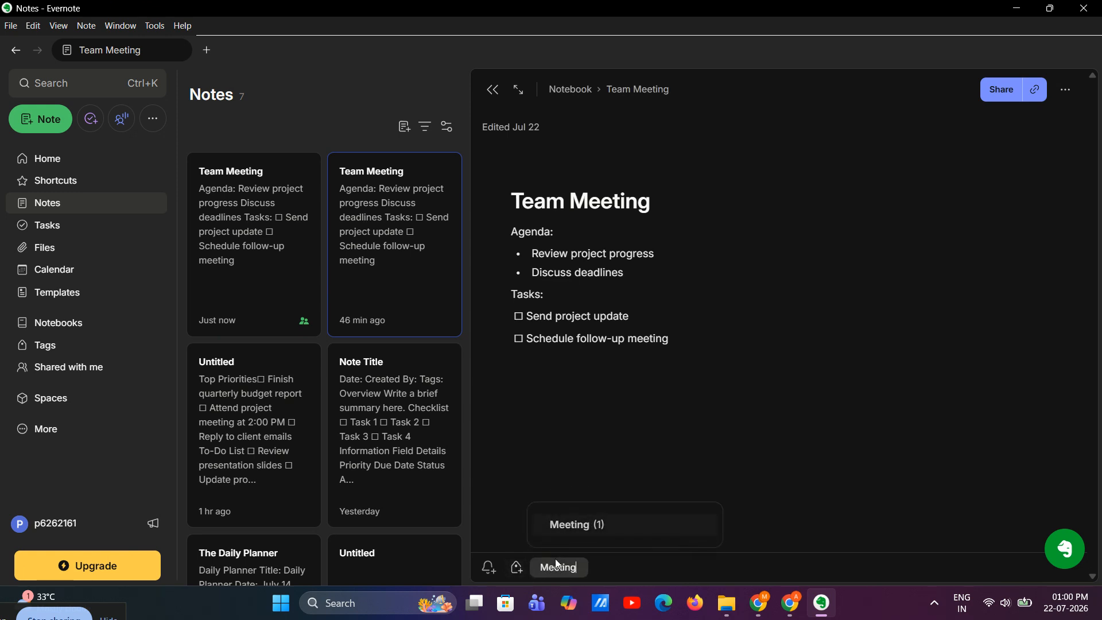
pyautogui.click(576, 530)
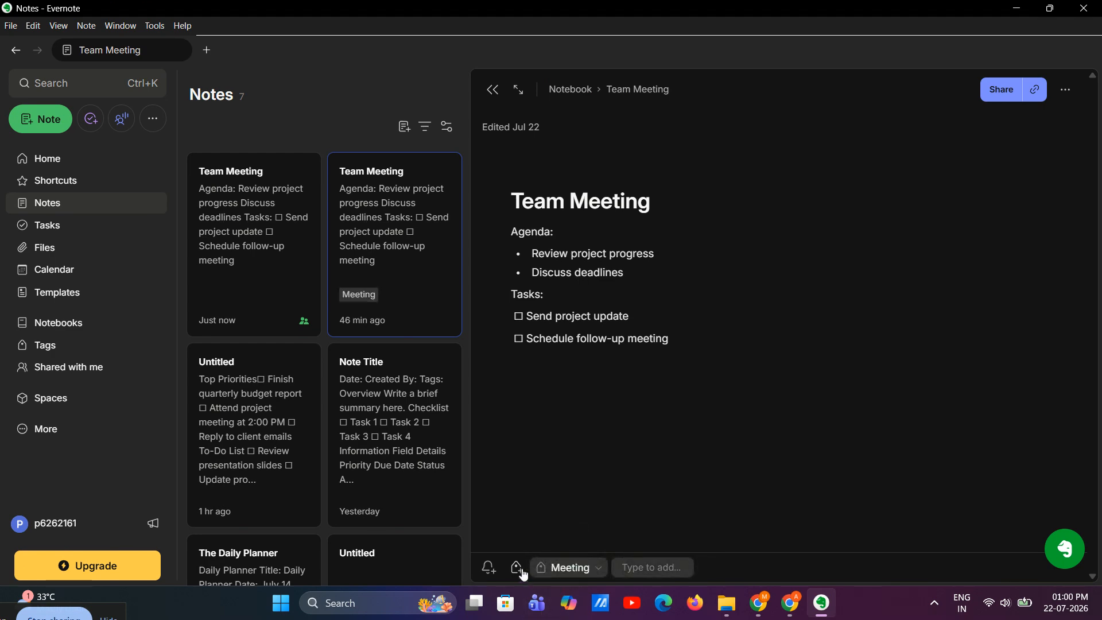
pyautogui.write('Clint')
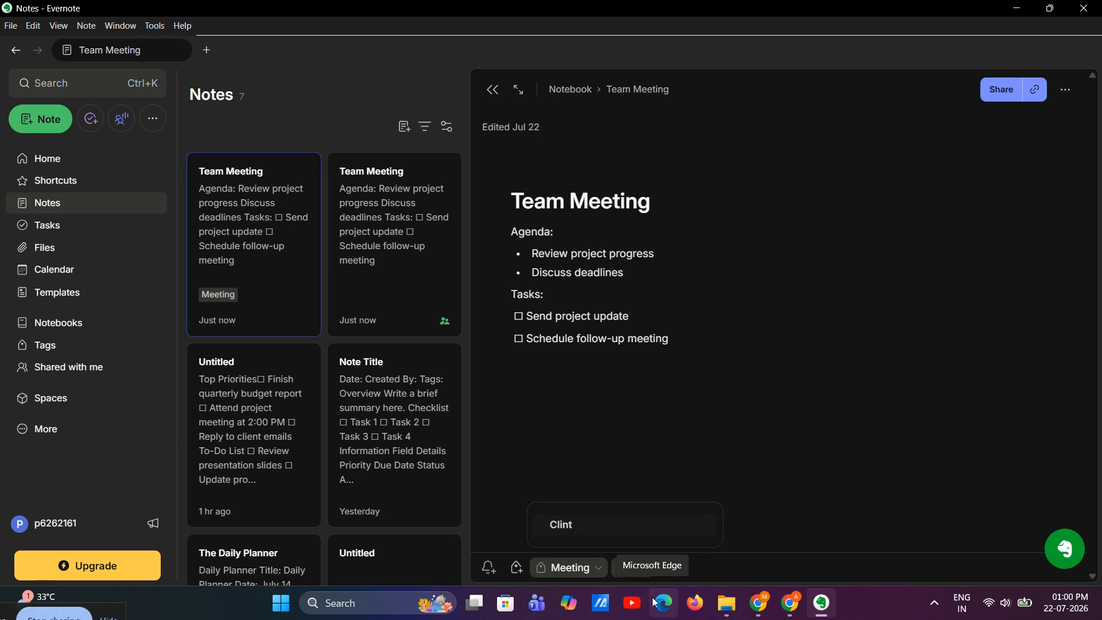
pyautogui.click(572, 529)
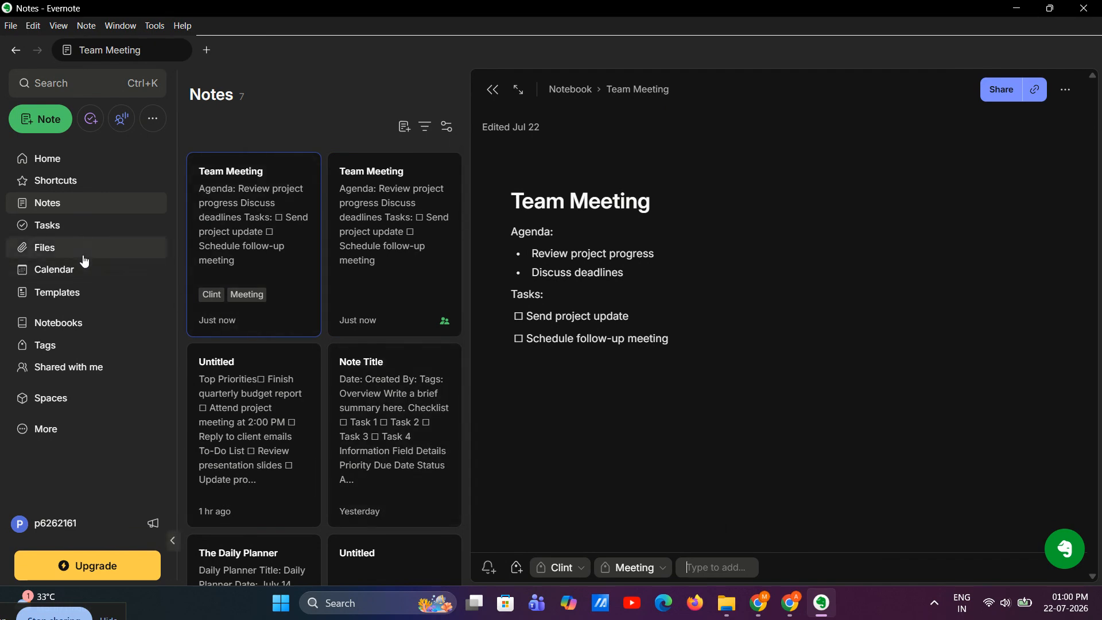
# - Filter the notes by the Clint tag and open the matching Team Meeting note
pyautogui.click(80, 349)
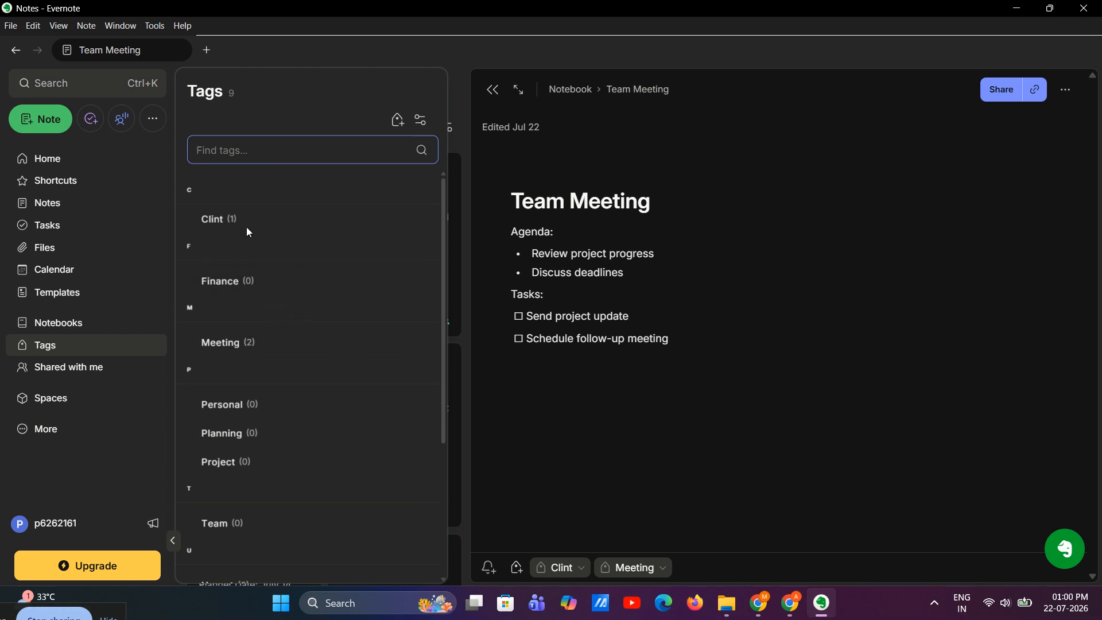
pyautogui.click(229, 219)
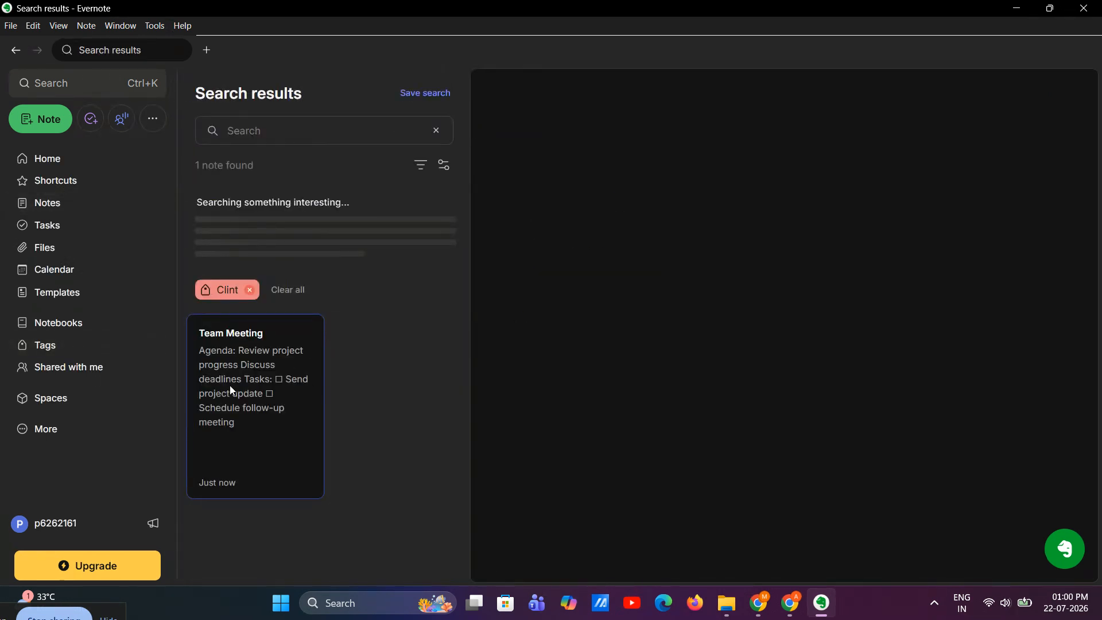
pyautogui.click(230, 384)
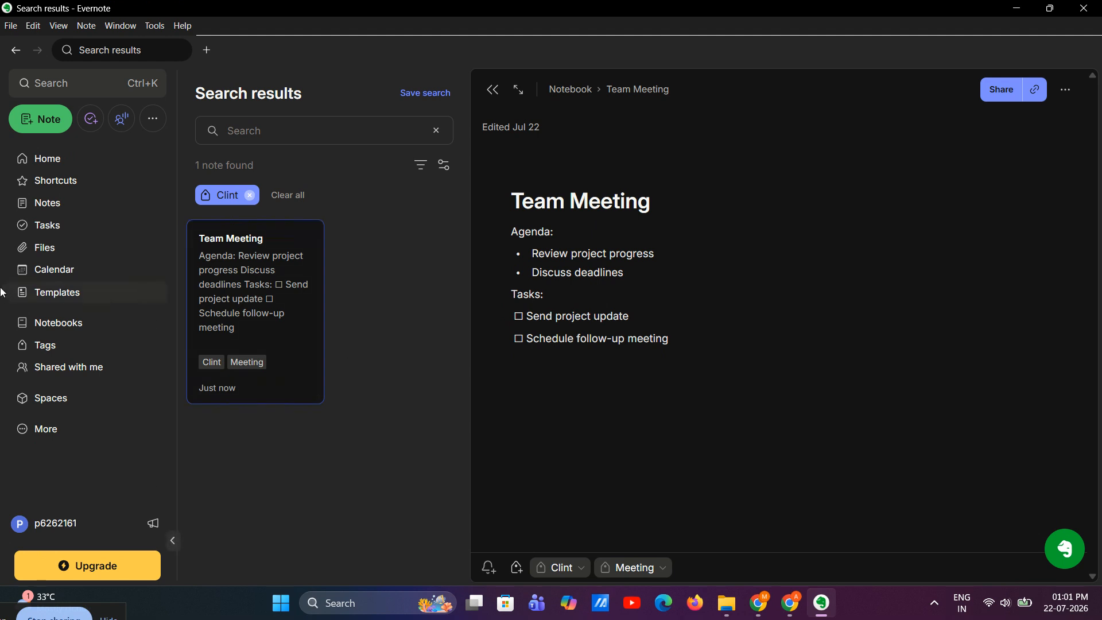
# - Review the notebooks overview and the list of tags, ending back in the notes list
pyautogui.click(102, 326)
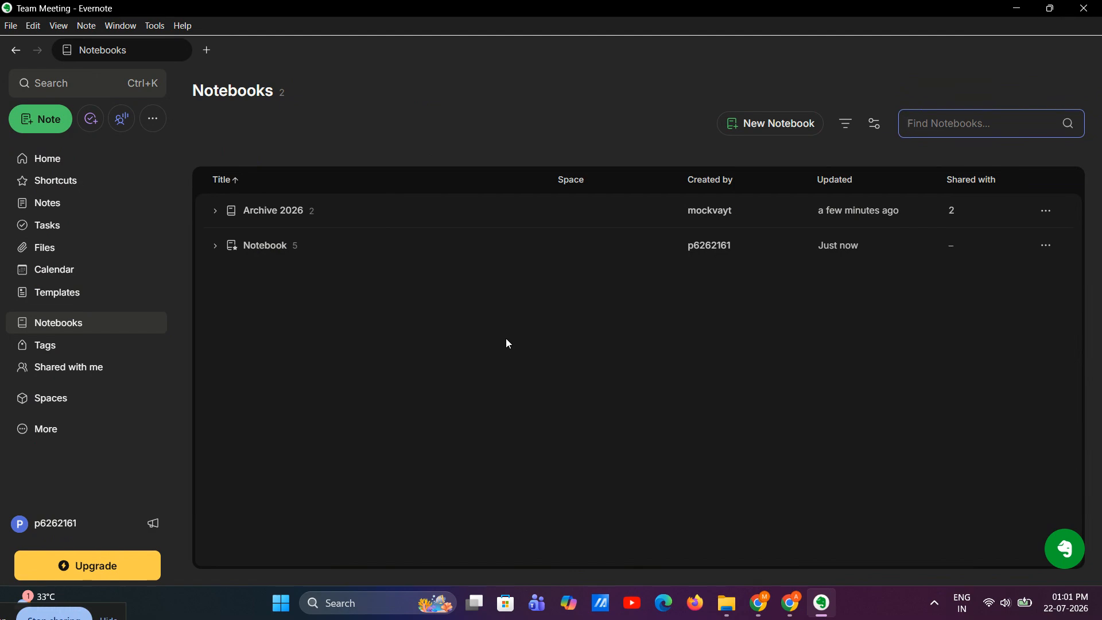
pyautogui.click(46, 344)
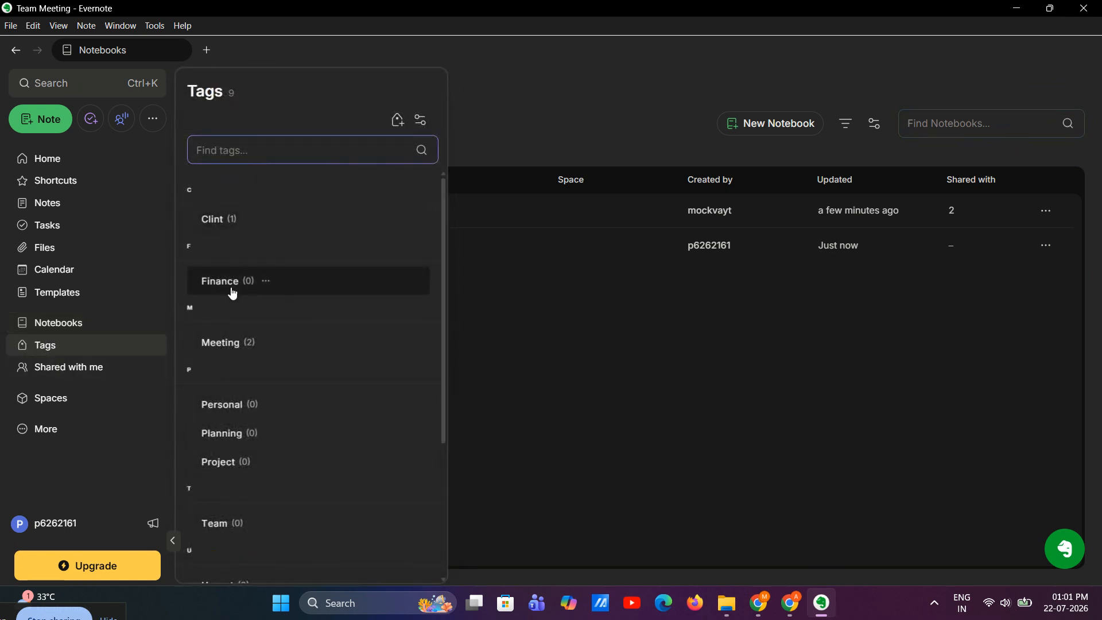
pyautogui.scroll(-3, 247, 322)
pyautogui.scroll(3, 255, 336)
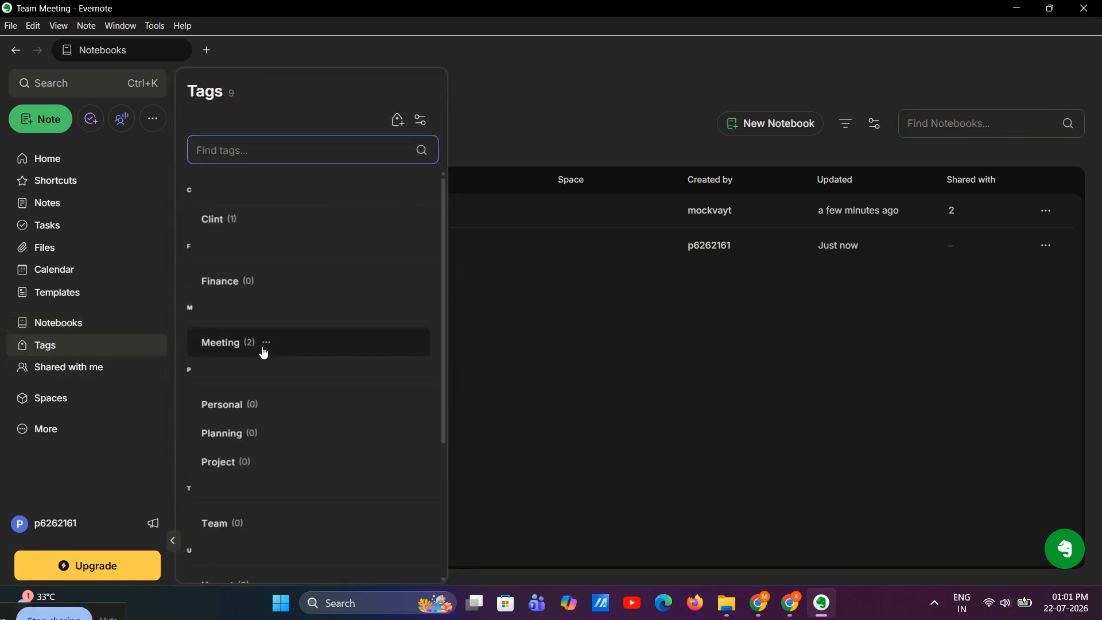
pyautogui.click(631, 422)
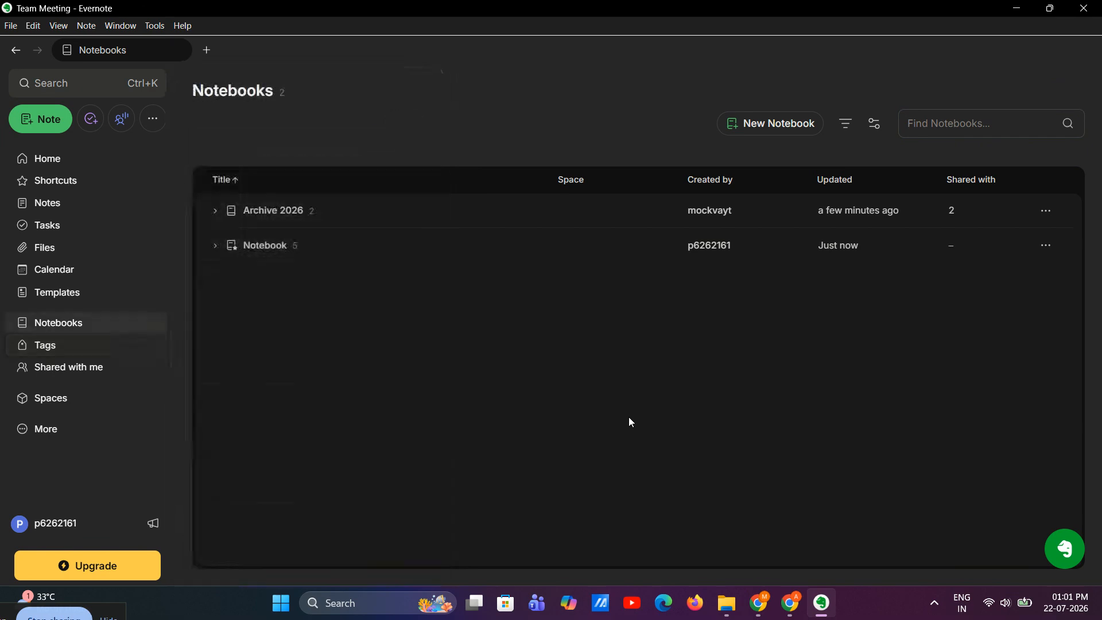
pyautogui.click(52, 207)
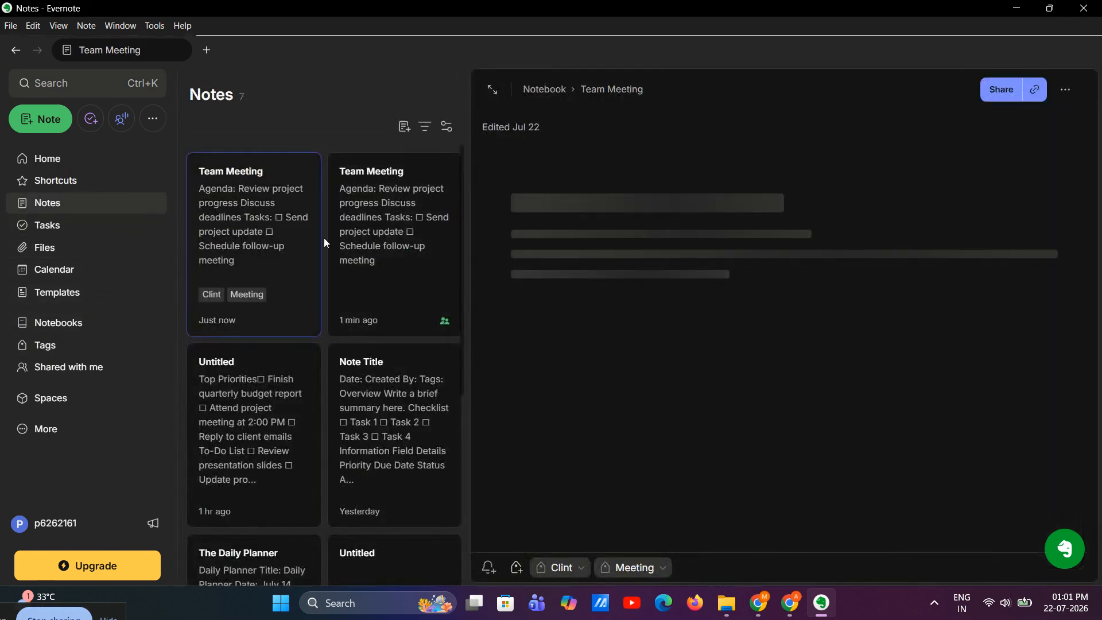